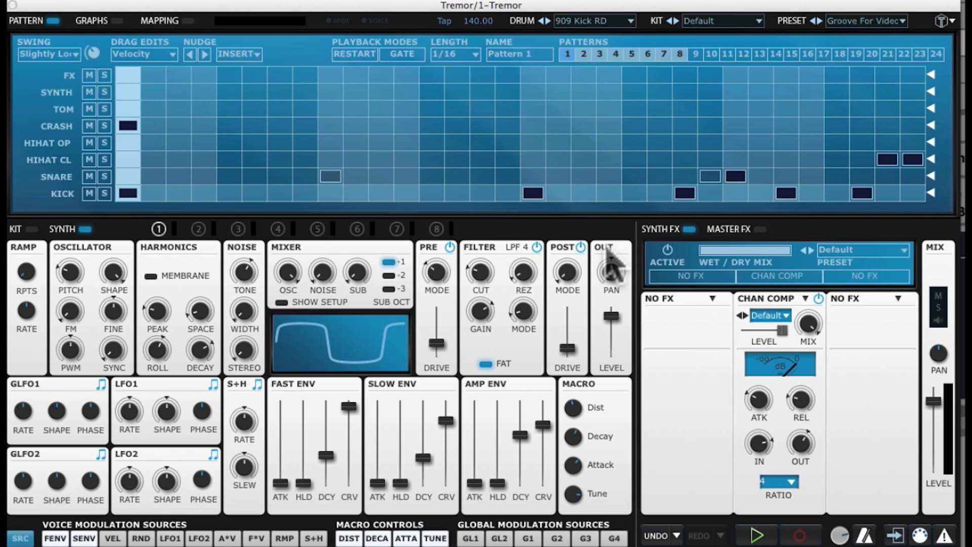
Bypass voice 1's LPF 4 filter section while keeping the pre and post stages on.
click(536, 247)
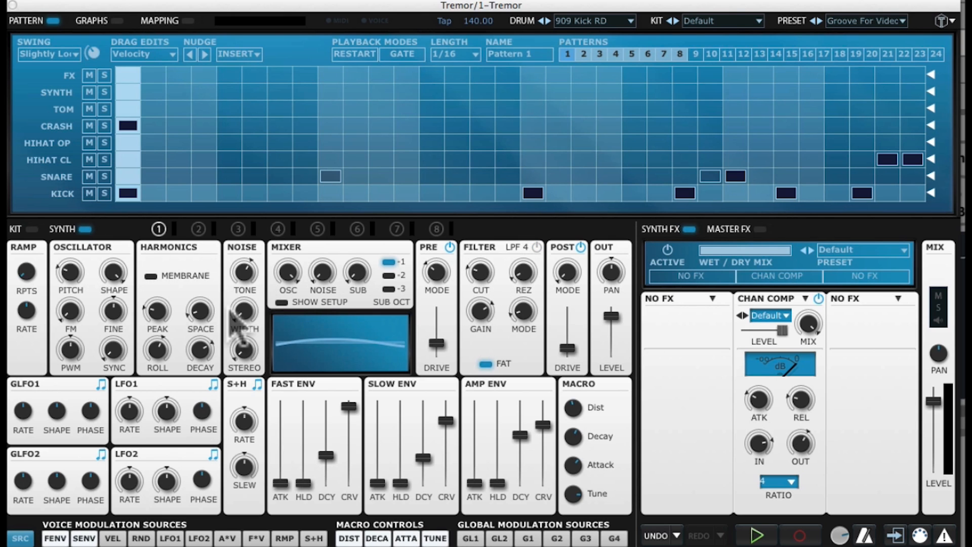
mouse_move(289, 267)
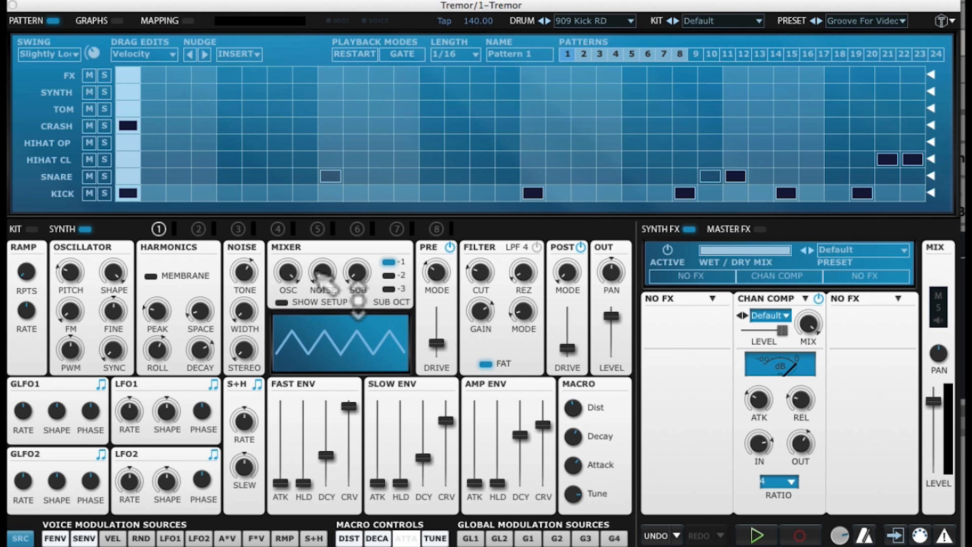
mouse_move(364, 274)
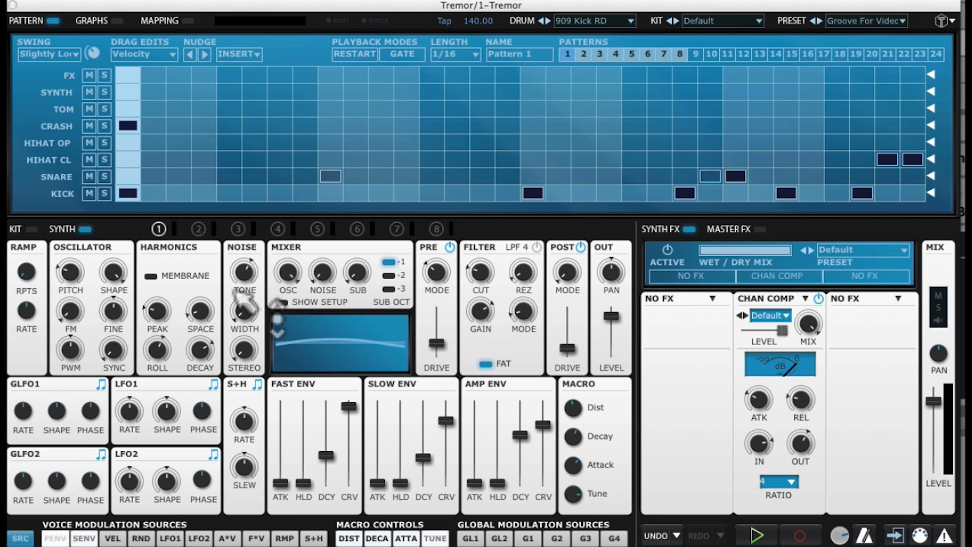
mouse_move(144, 354)
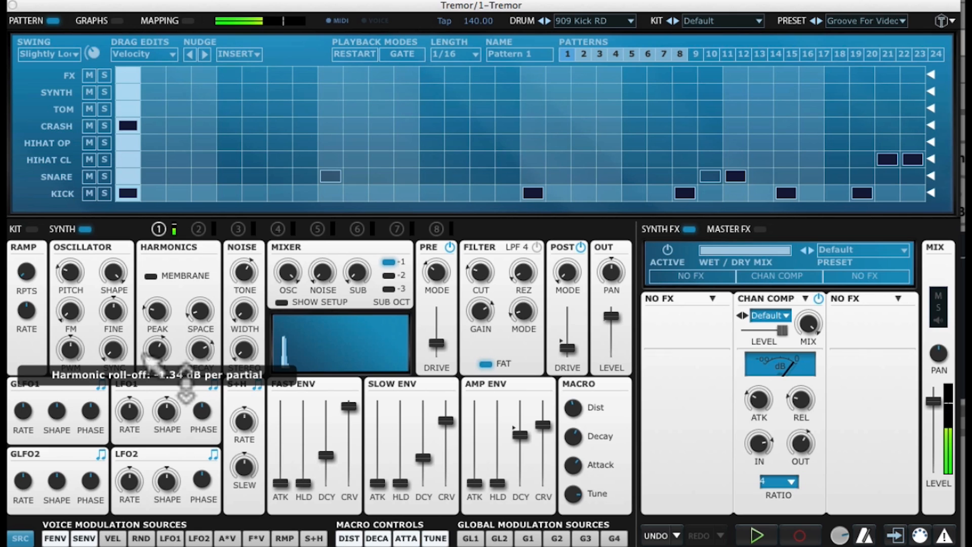
click(537, 248)
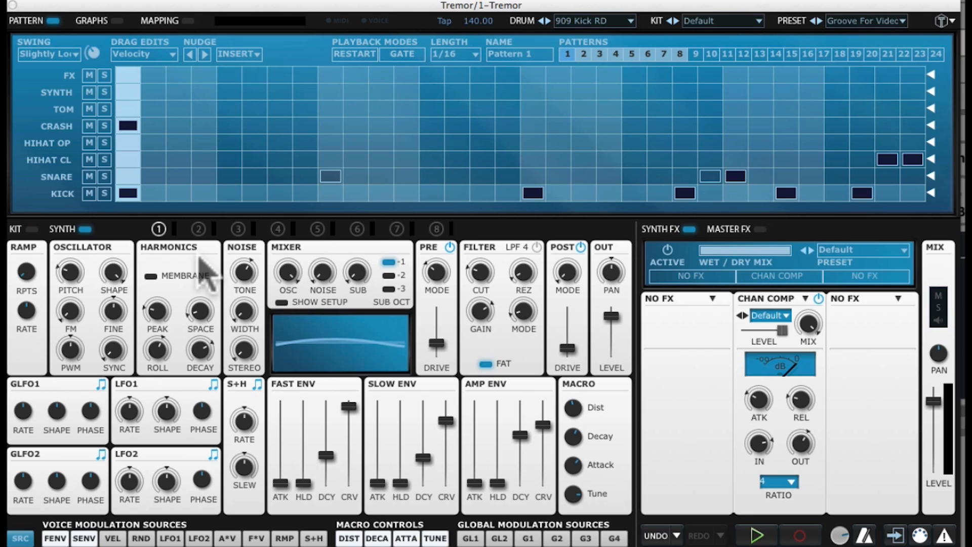
click(202, 277)
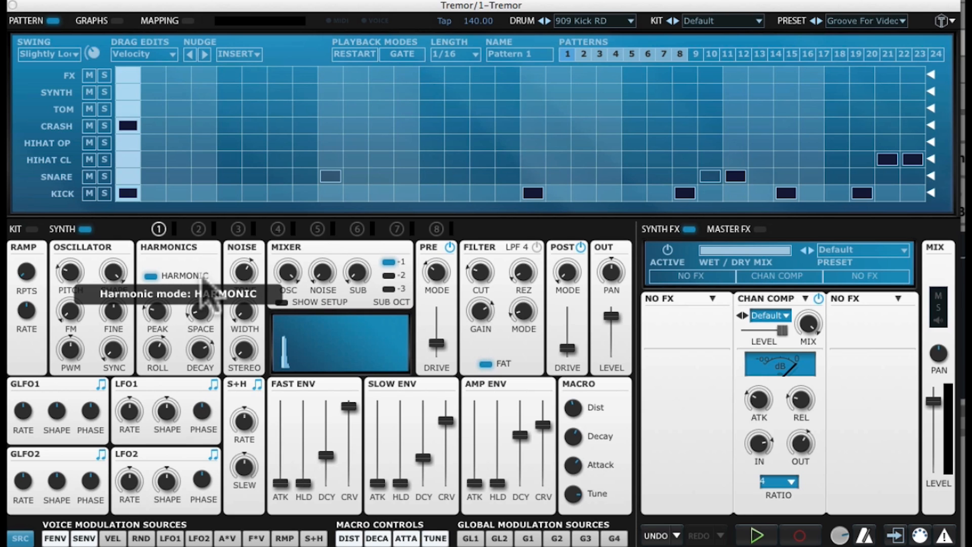
click(204, 279)
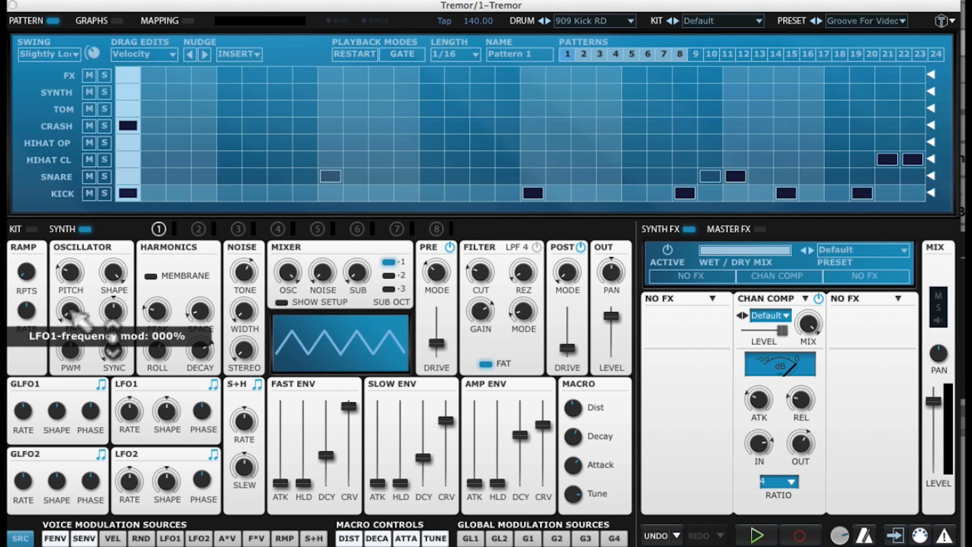
Morph the oscillator to square, set PWM to about 0%, then return SHAPE to Tri 100%.
drag(163, 400, 170, 405)
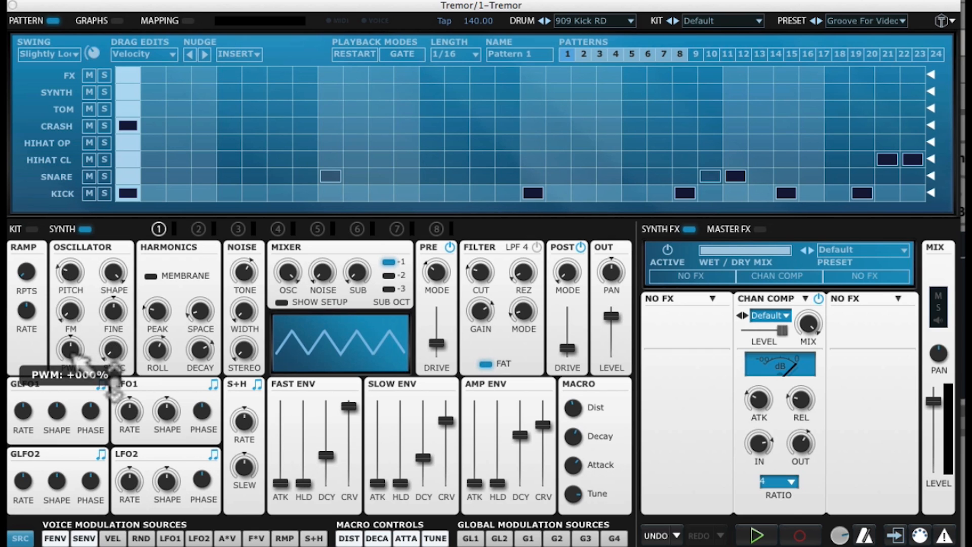
drag(117, 275, 150, 410)
drag(73, 352, 88, 338)
drag(114, 273, 129, 134)
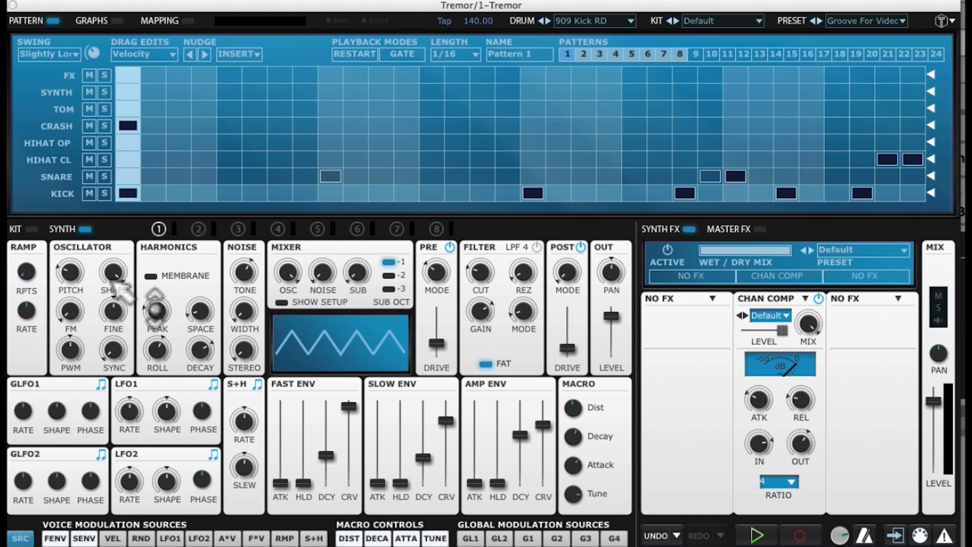
mouse_move(117, 282)
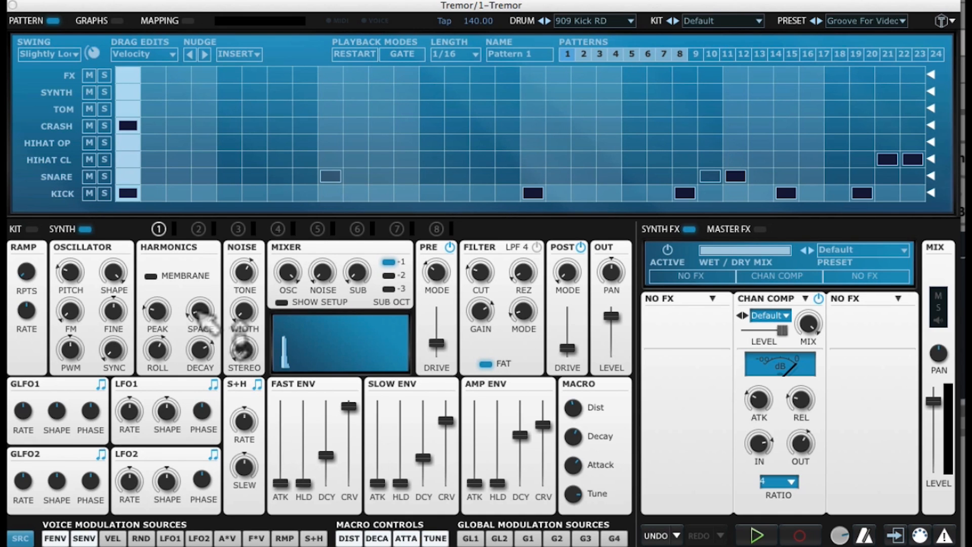
mouse_move(202, 313)
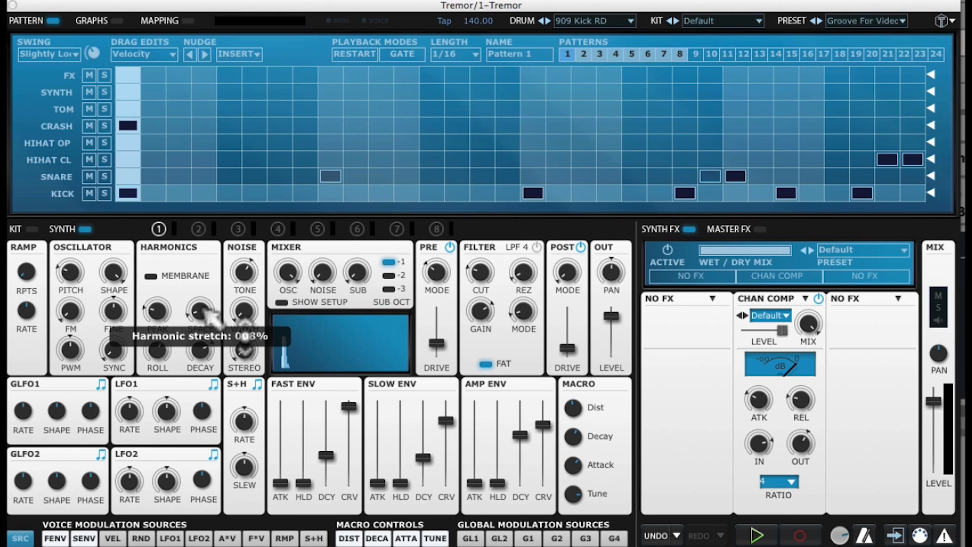
Sweep the harmonic stretch from 0% up through 15%, 25%, 54% and 74% to 84%.
drag(208, 315, 213, 372)
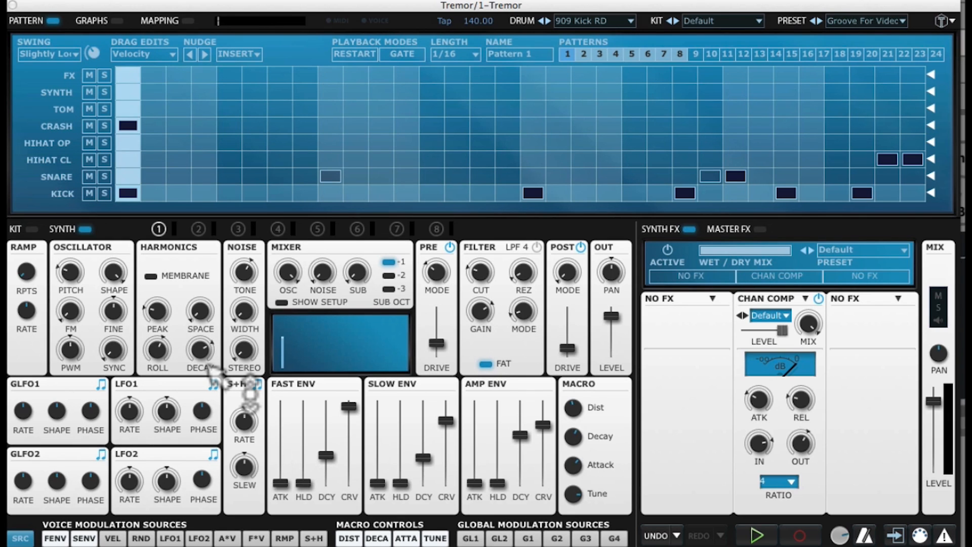
drag(212, 370, 212, 277)
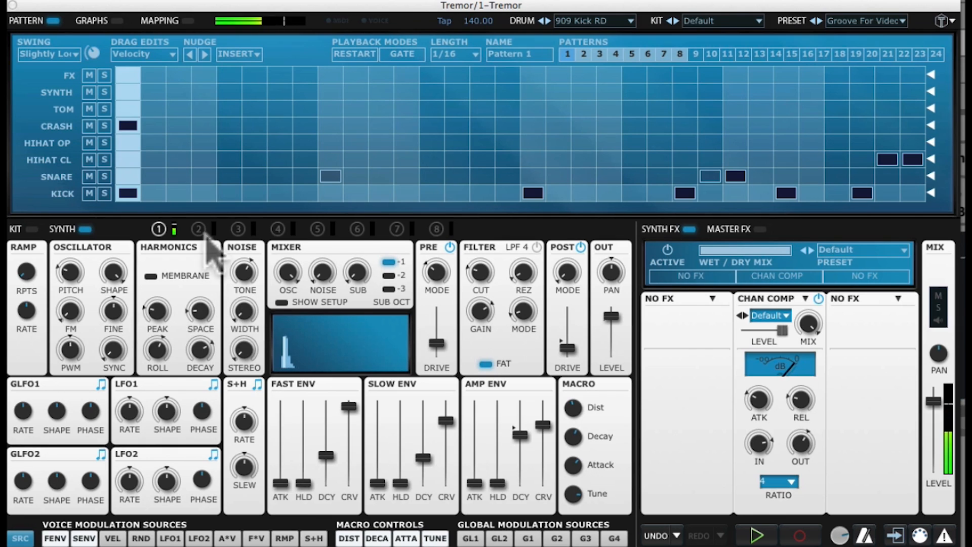
drag(215, 337, 200, 273)
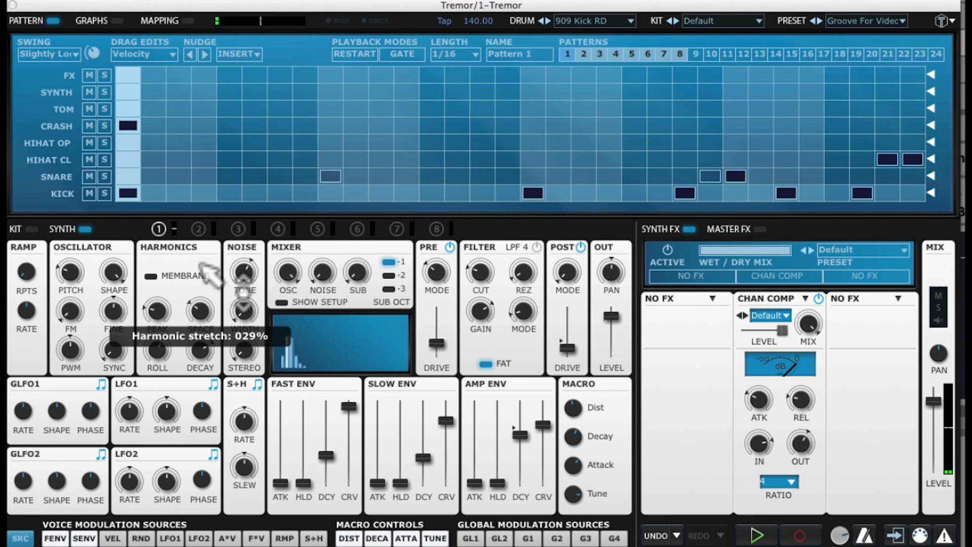
drag(211, 319, 199, 245)
drag(197, 303, 198, 247)
drag(198, 308, 196, 285)
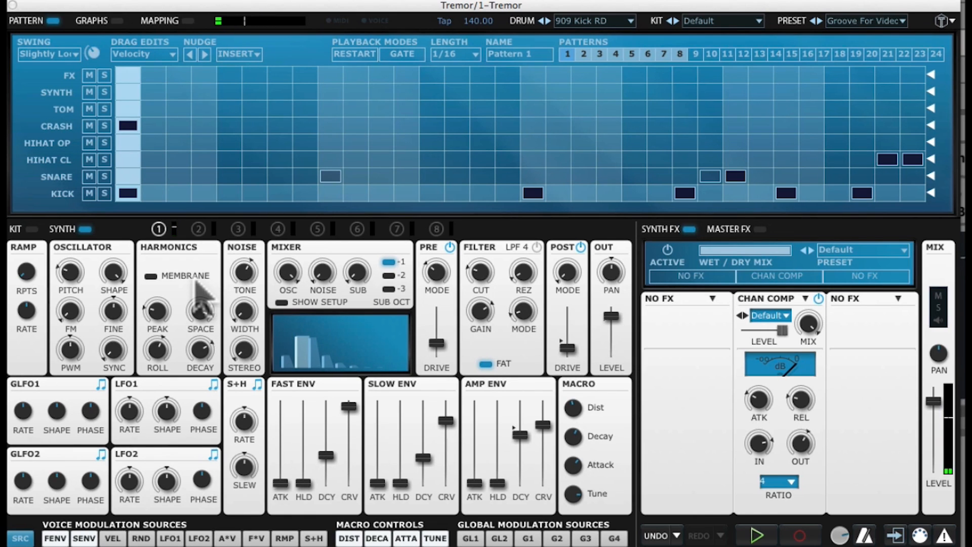
Ease the harmonic roll-off to -0.20 dB, then steepen it to -2.94 dB per partial.
drag(155, 350, 160, 241)
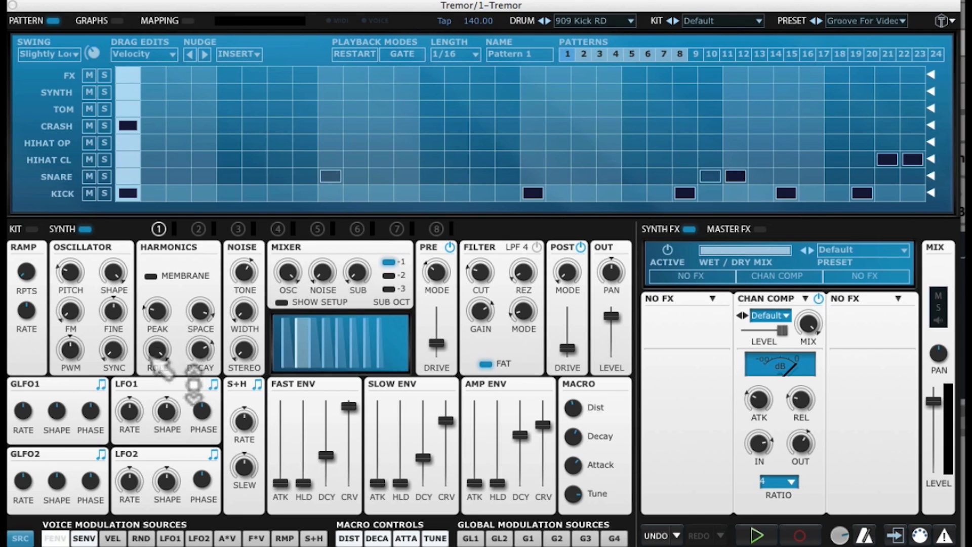
mouse_move(161, 357)
drag(161, 357, 174, 484)
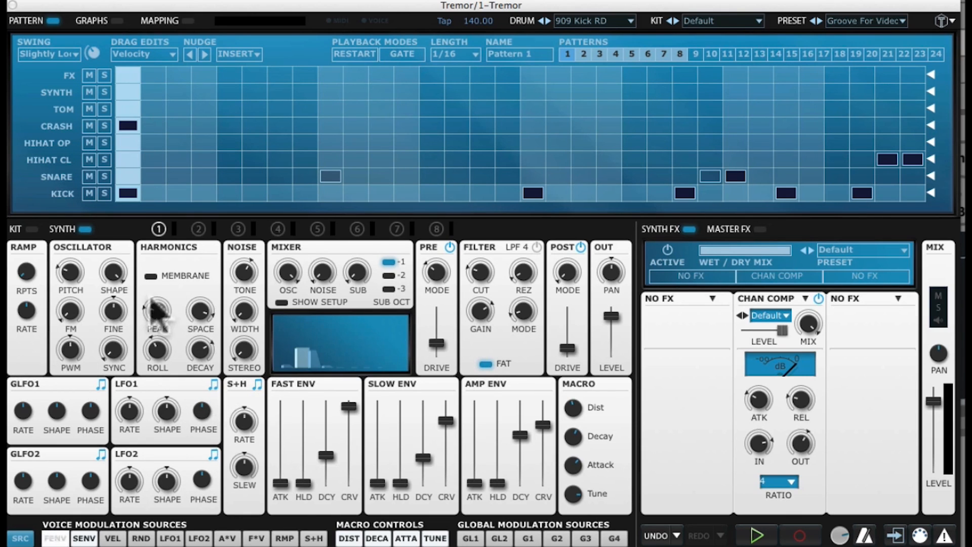
Move the harmonic peak to partial 6, then 2, and settle it on partial 1.
mouse_move(163, 313)
drag(163, 312, 180, 394)
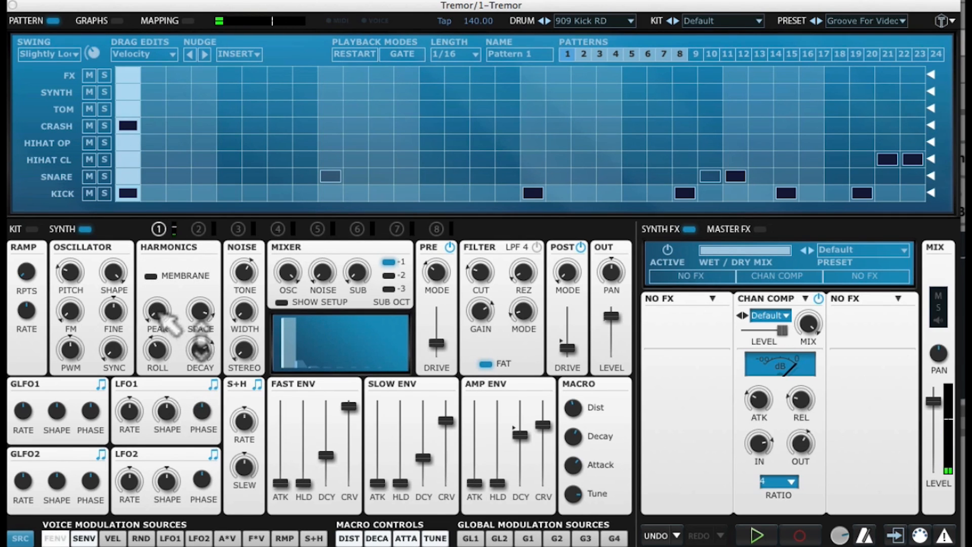
drag(158, 290, 158, 279)
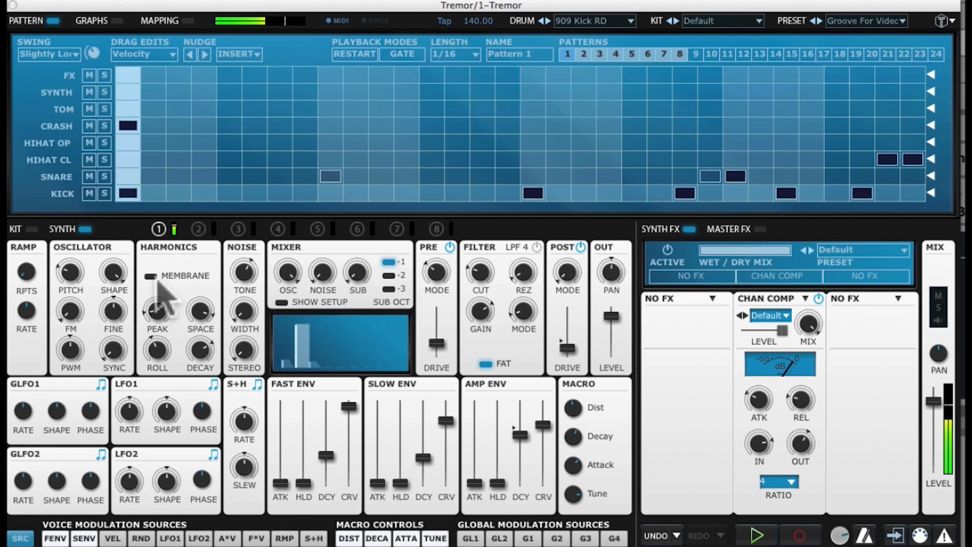
mouse_move(162, 312)
drag(163, 311, 157, 322)
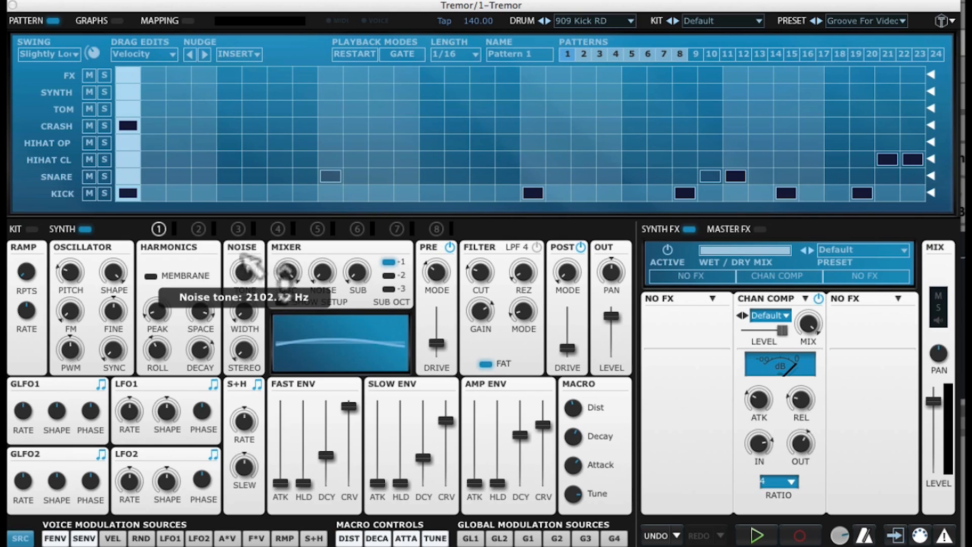
Retune the noise tone, set noise width to 81% and stereo spread to 86%.
drag(242, 244, 227, 141)
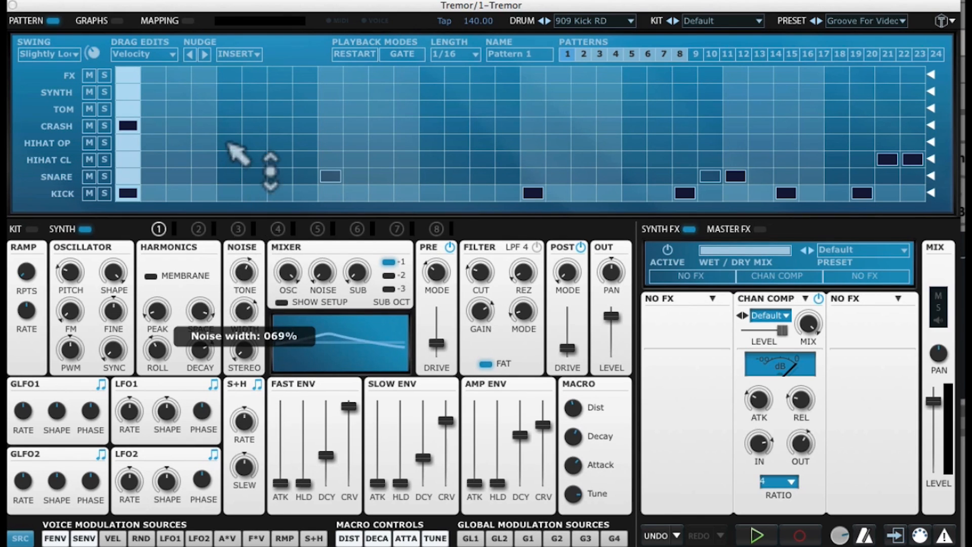
mouse_move(244, 272)
mouse_down()
mouse_move(231, 185)
mouse_move(249, 257)
mouse_up()
drag(244, 352, 317, 349)
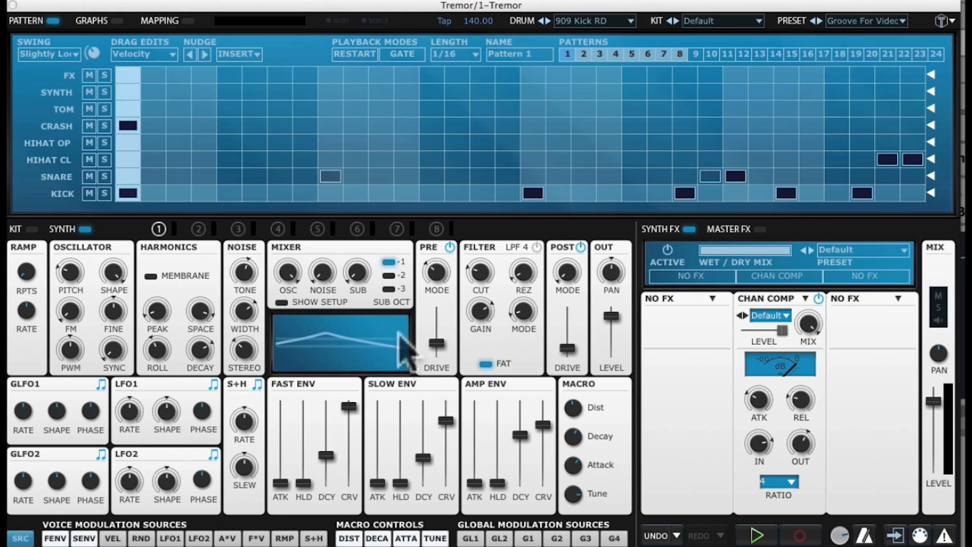
mouse_move(240, 352)
mouse_down()
mouse_move(245, 258)
mouse_move(227, 190)
mouse_move(244, 354)
mouse_up()
drag(252, 267, 243, 286)
drag(243, 314, 272, 403)
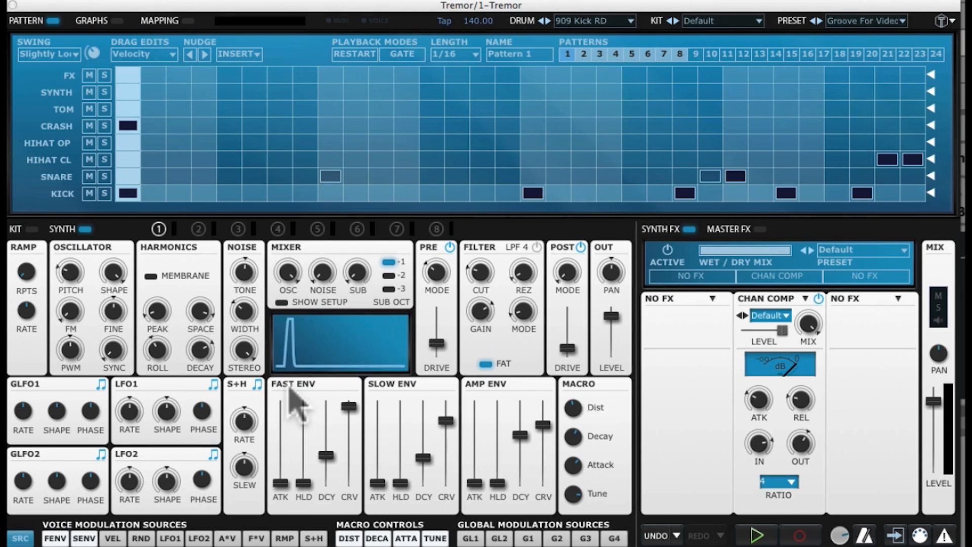
mouse_move(288, 274)
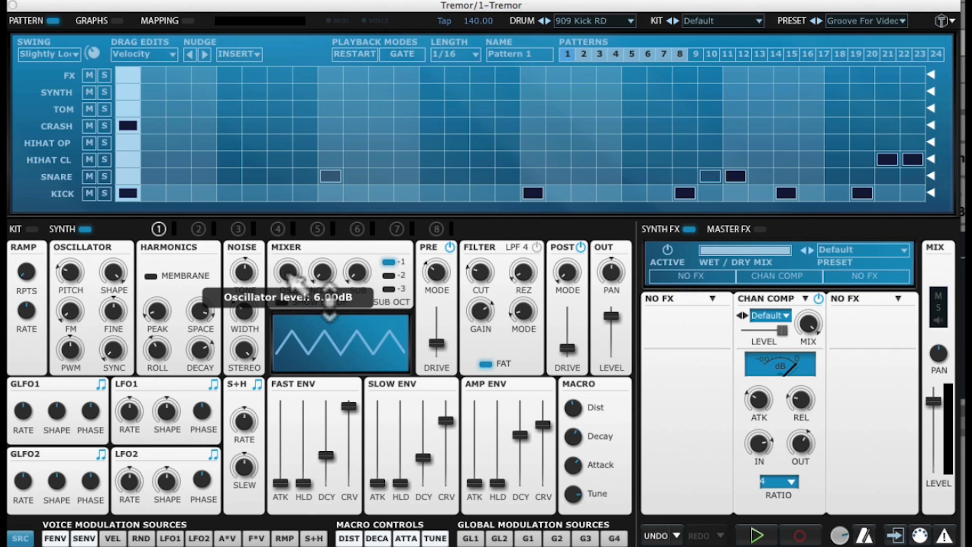
mouse_move(368, 278)
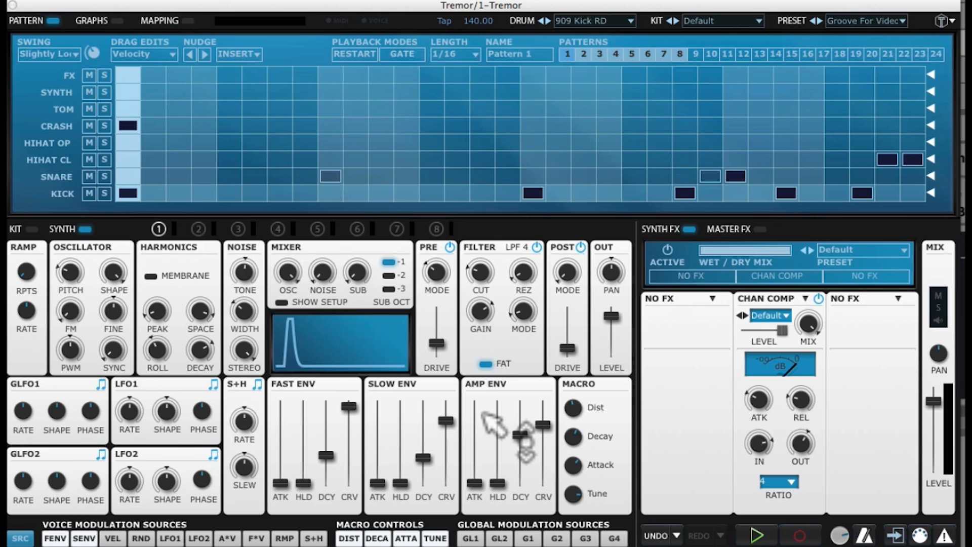
Set the amp envelope decay (0.645 s, then 3.284 s) and its curve to 87%.
drag(521, 434, 528, 459)
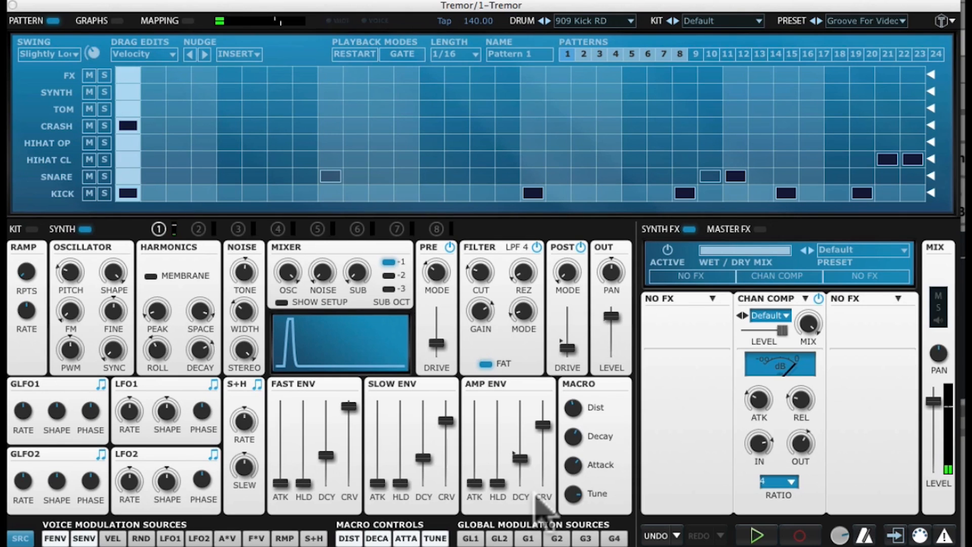
drag(521, 458, 521, 430)
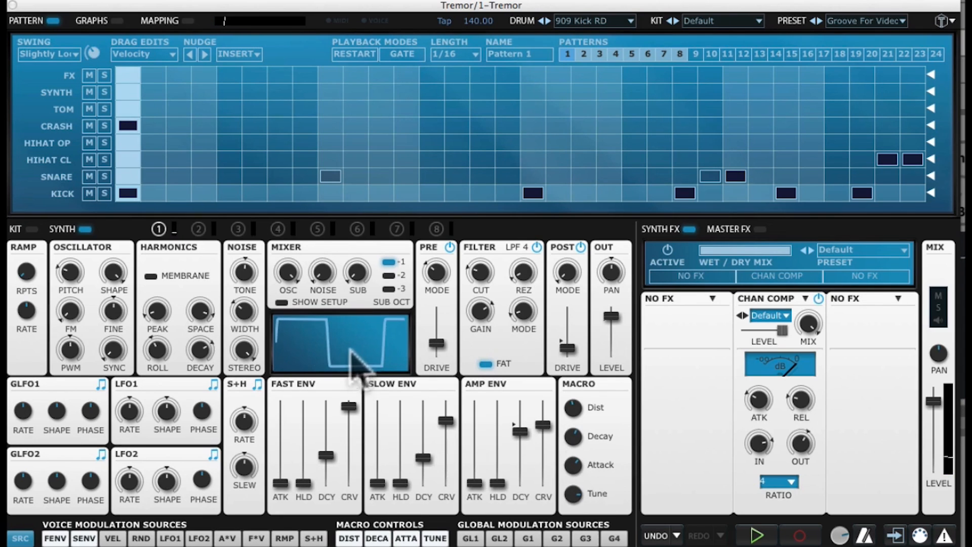
drag(535, 419, 522, 450)
mouse_move(544, 431)
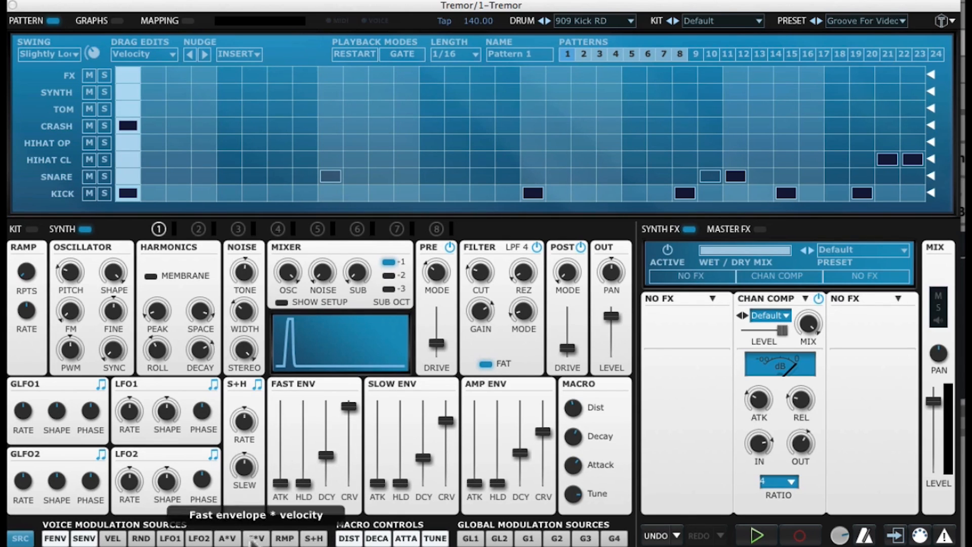
Display FENV's modulation rings on pitch, harmonic peak and roll, cutoff and resonance.
click(51, 539)
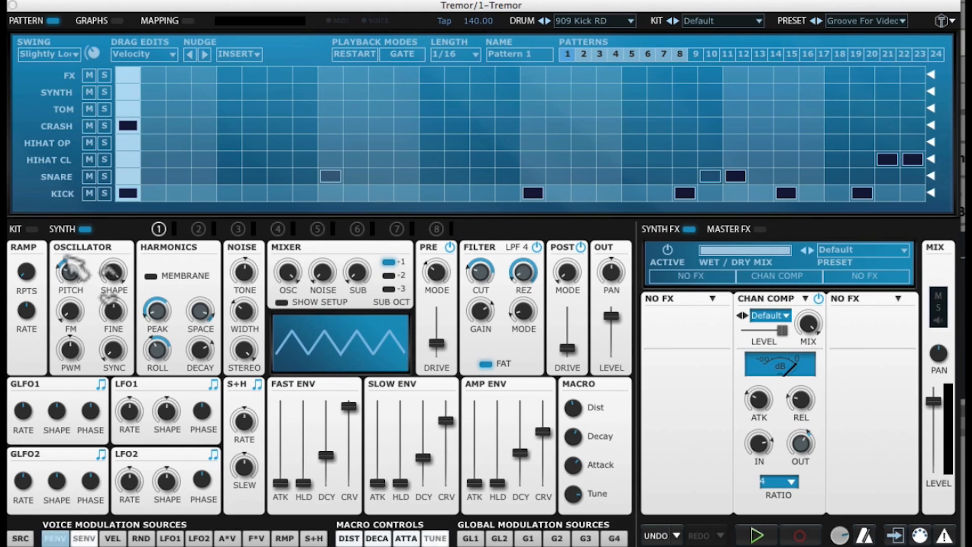
mouse_move(77, 259)
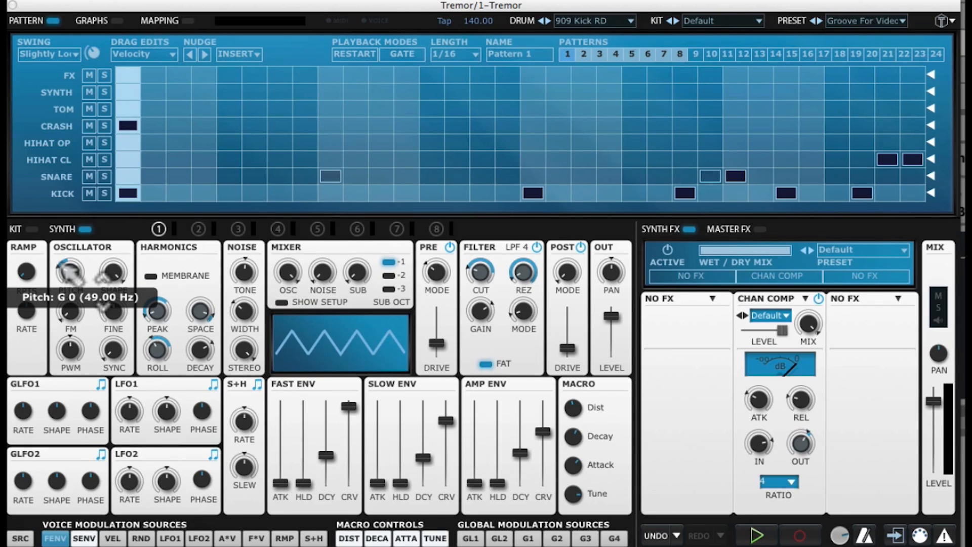
Raise the oscillator pitch to D#3 and lengthen the fast envelope decay to 0.317 seconds.
drag(69, 271, 74, 191)
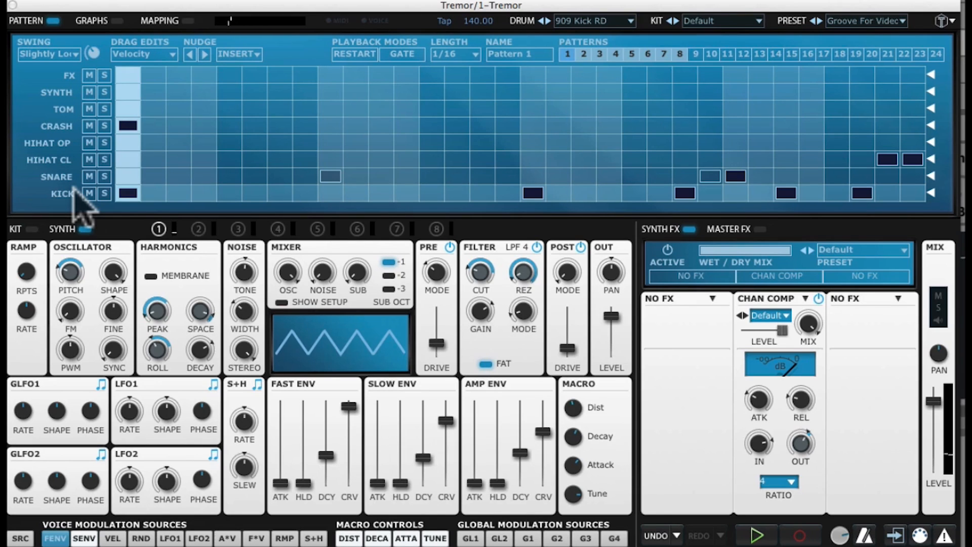
mouse_move(326, 461)
drag(328, 462, 328, 408)
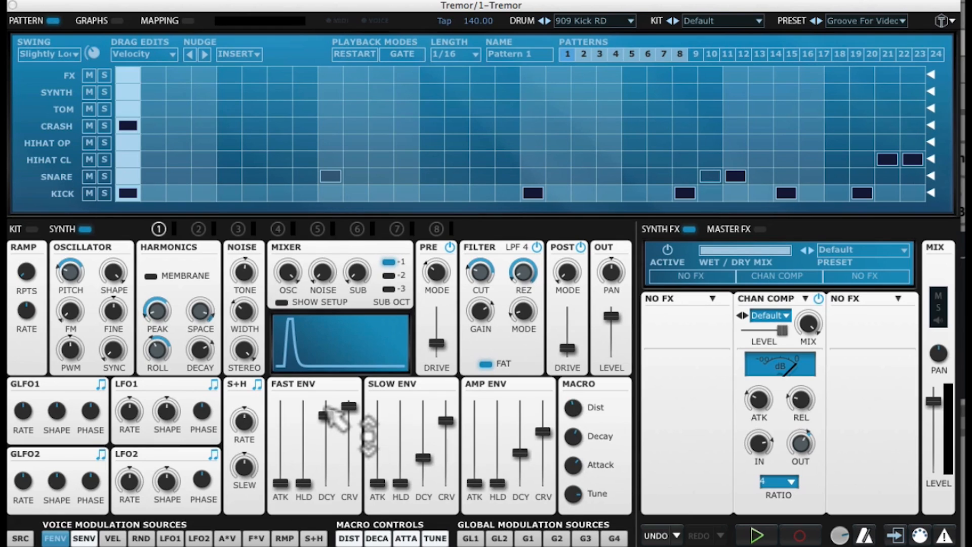
Set the FAST ENV decay to 0.032 seconds for a snappier pitch sweep.
drag(327, 416, 333, 462)
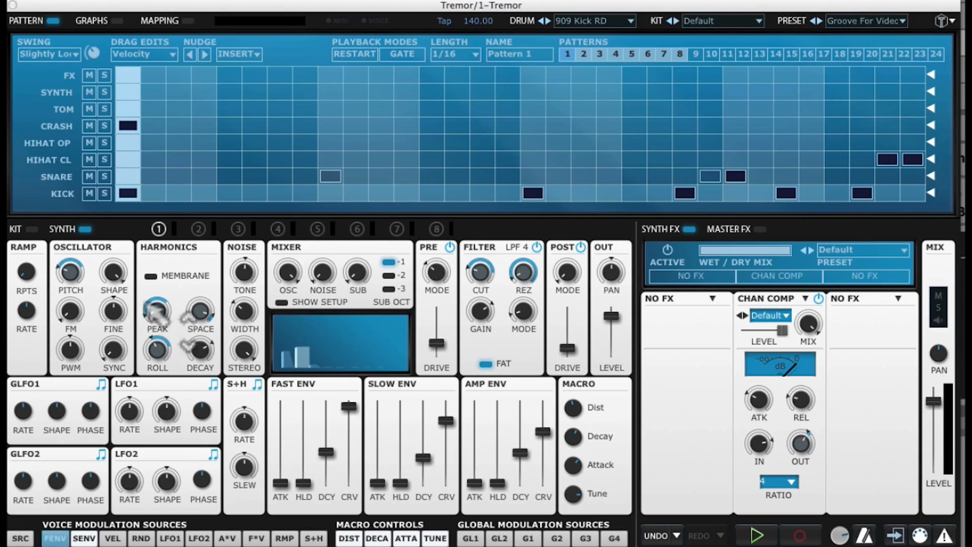
mouse_move(160, 294)
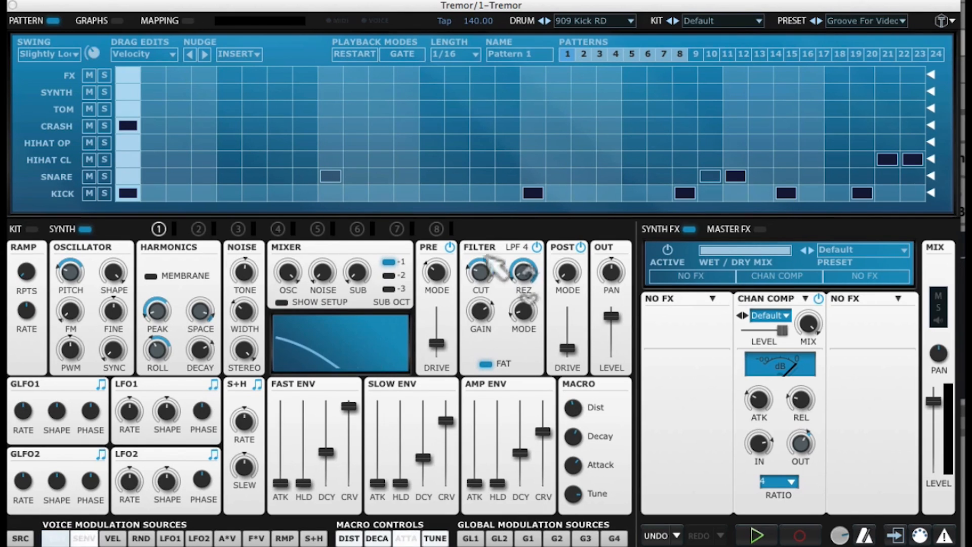
mouse_move(488, 269)
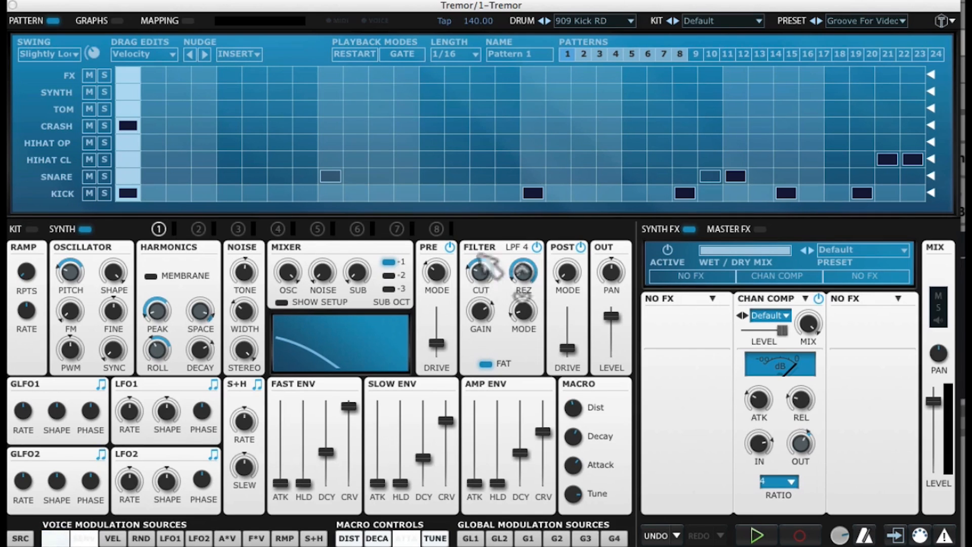